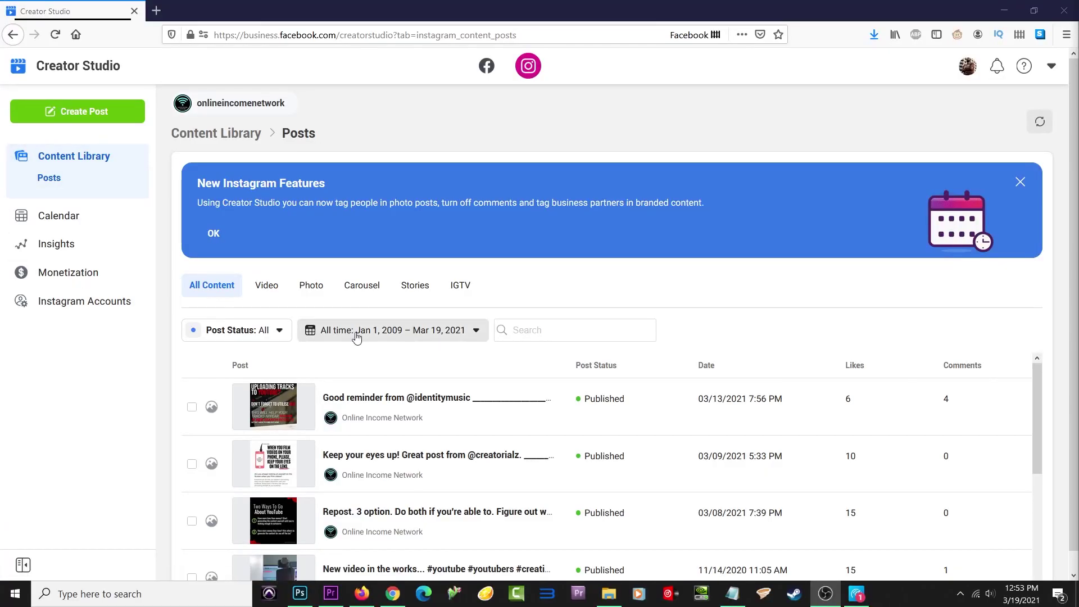
- Peek at the new-post choices, close them, and scroll through the Posts list
click(76, 111)
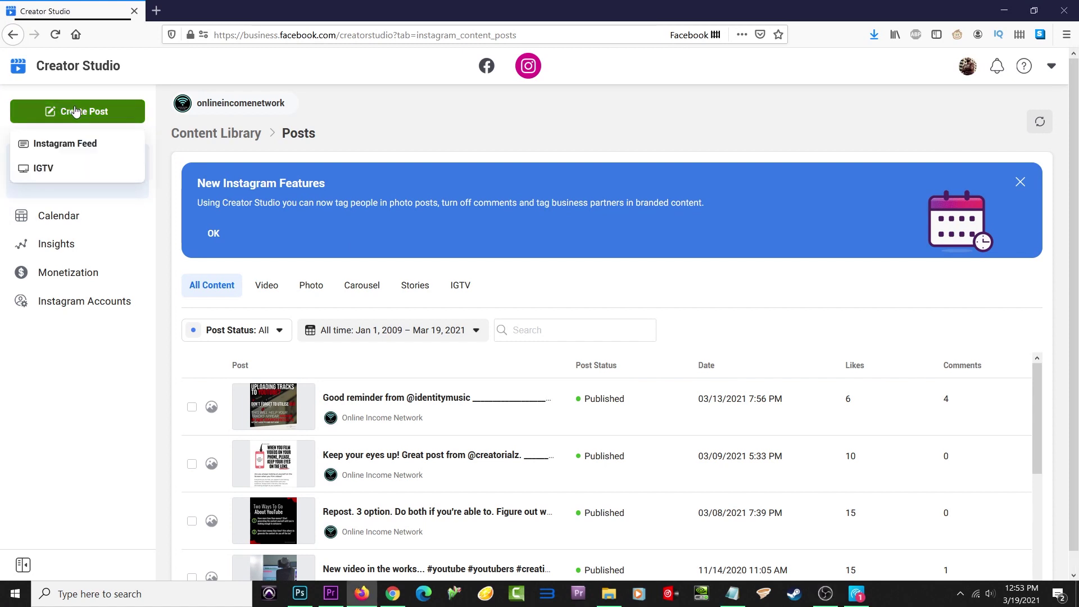
click(383, 106)
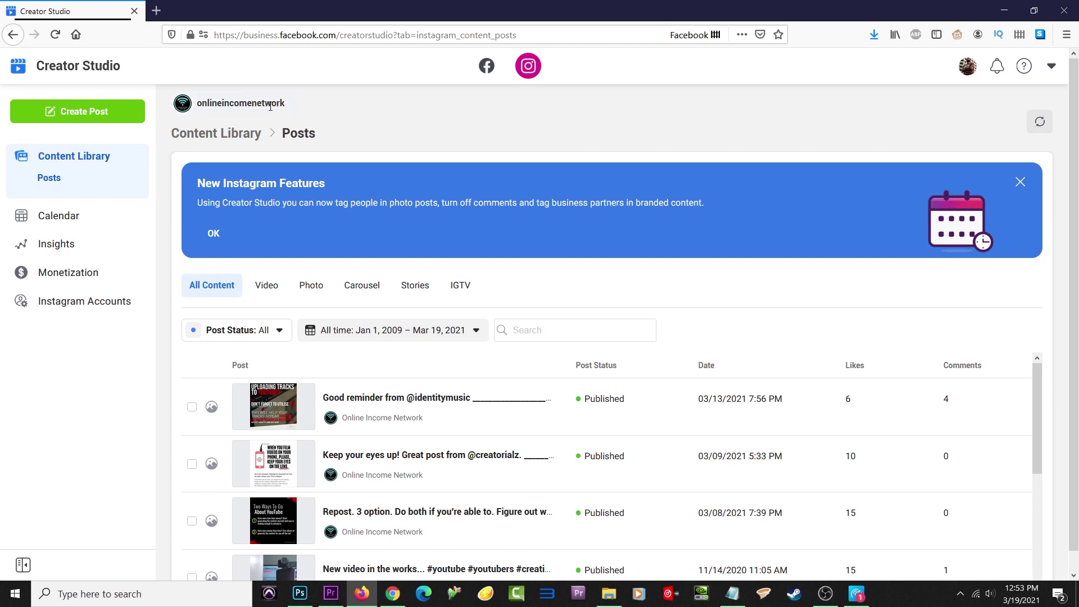
scroll(241, 217, down, 1)
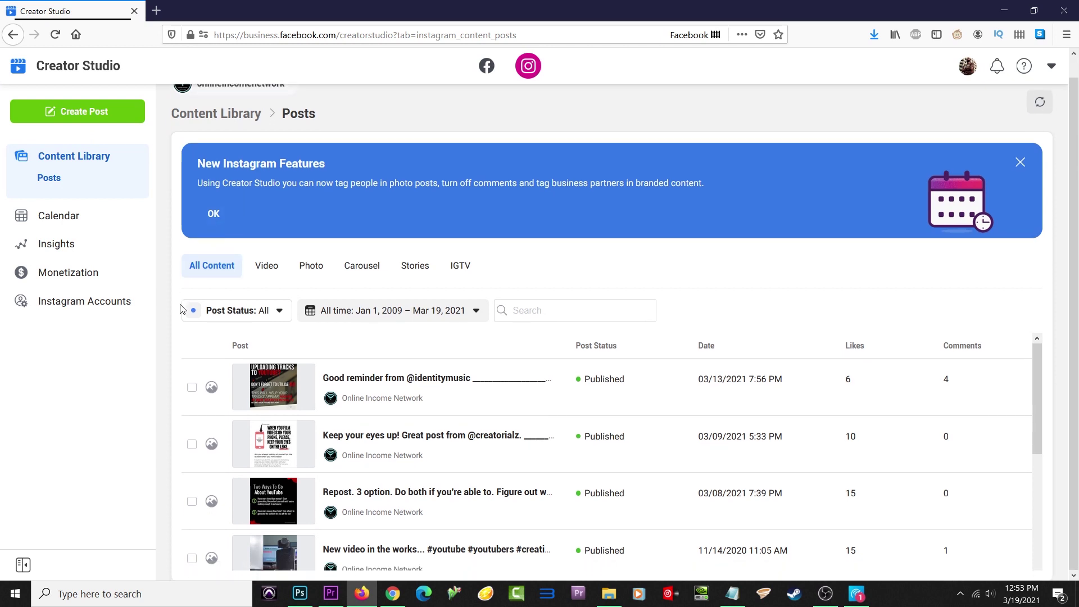
scroll(644, 450, down, 4)
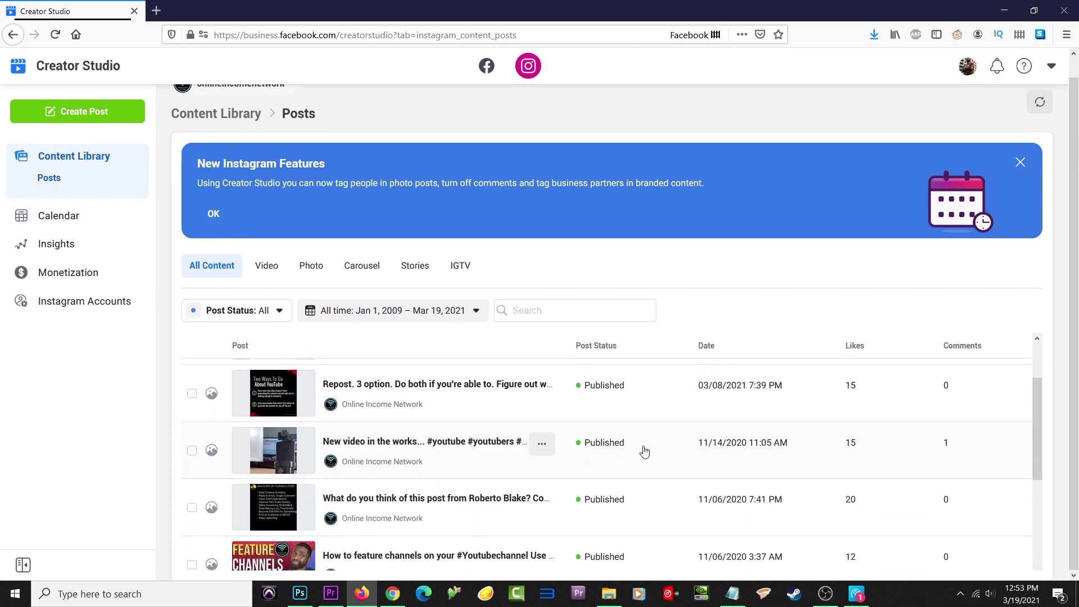
scroll(644, 451, up, 5)
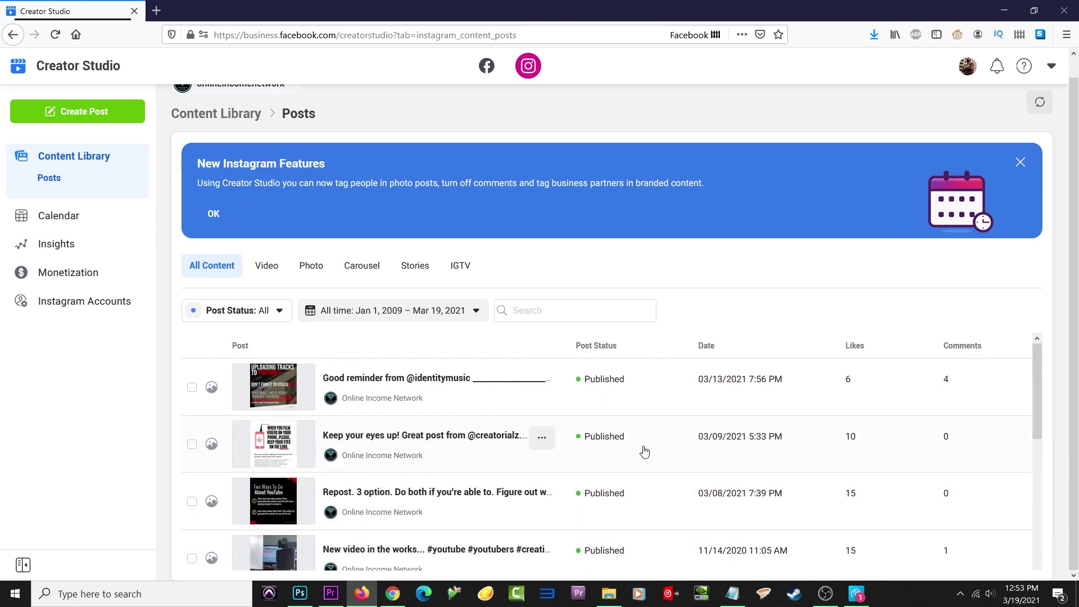
scroll(192, 344, up, 1)
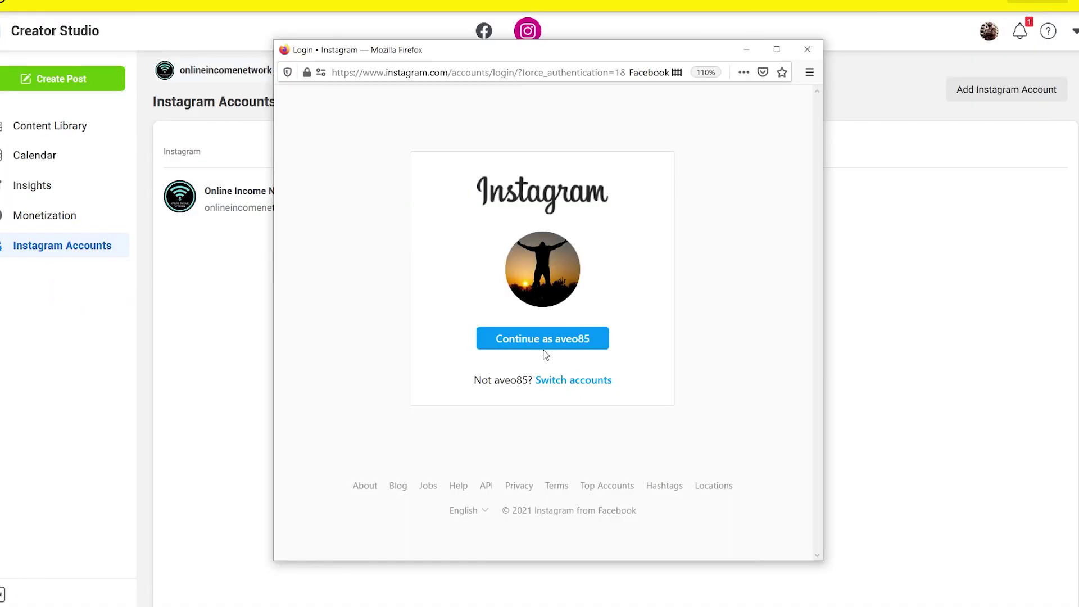
- Log in by continuing as the suggested Instagram account
click(545, 344)
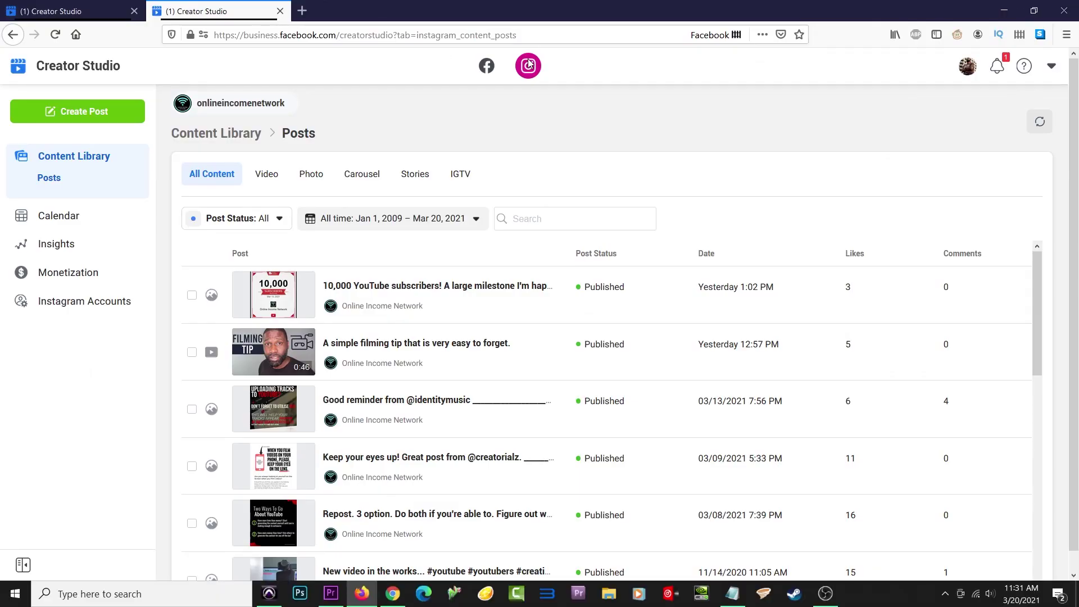
- Go full screen, switch to Facebook and back to Instagram, and dismiss the New Instagram Features notice
key(F11)
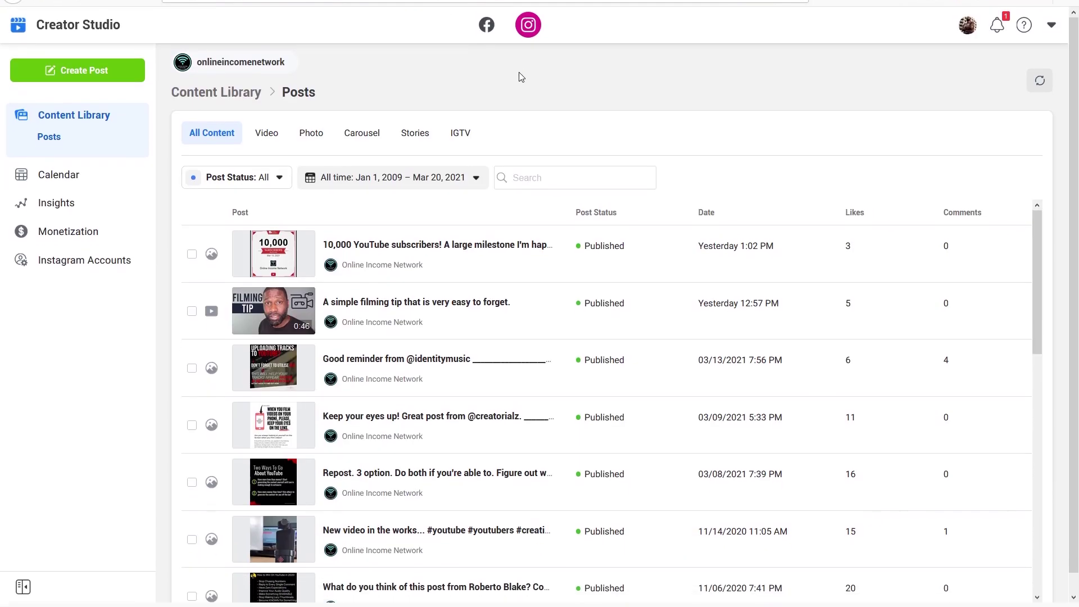
click(487, 19)
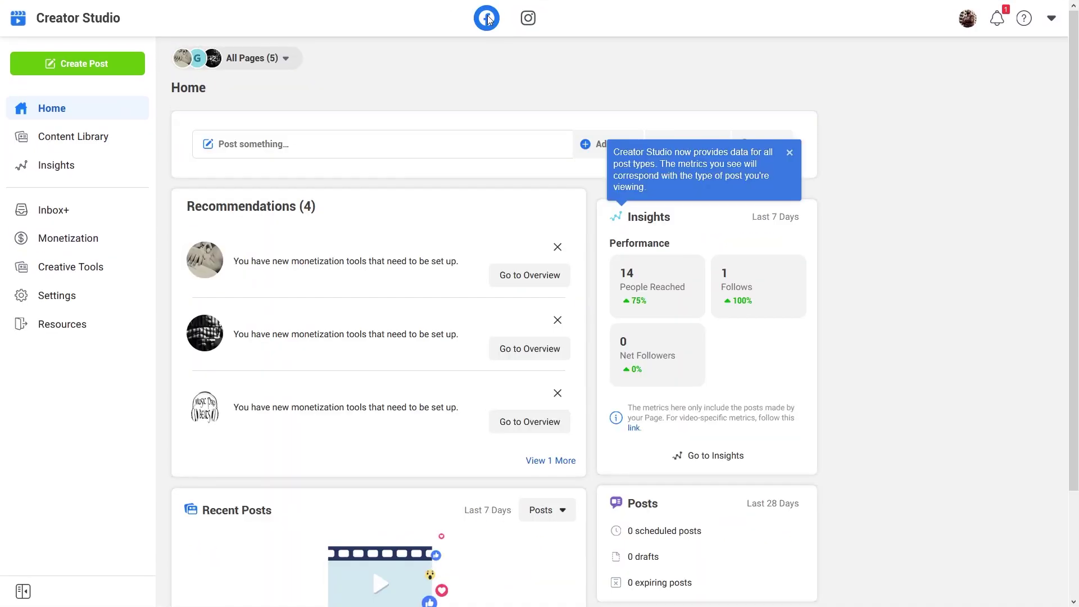
click(527, 19)
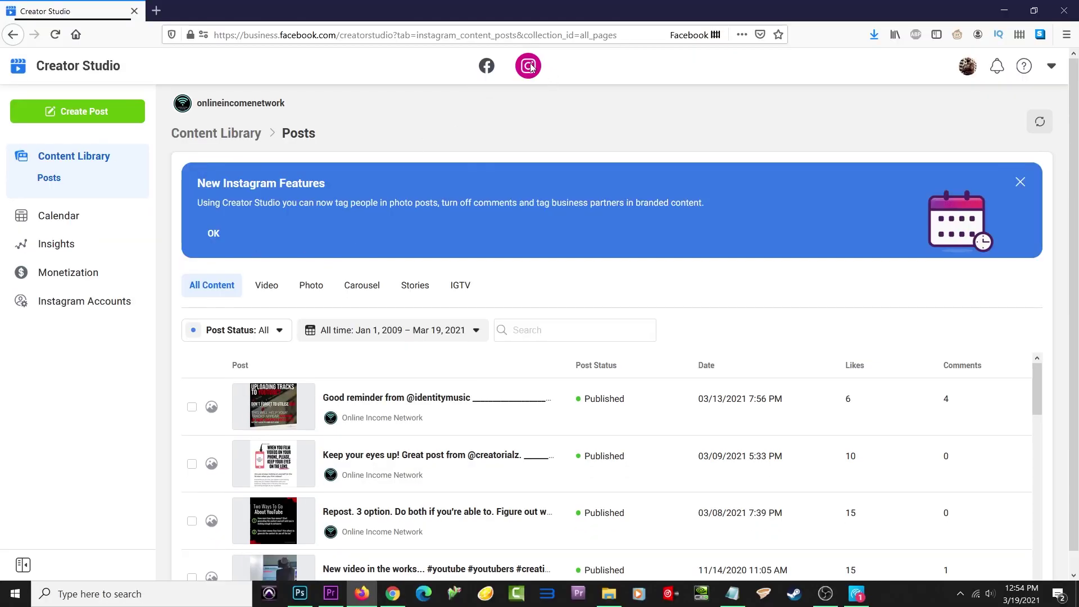
click(214, 232)
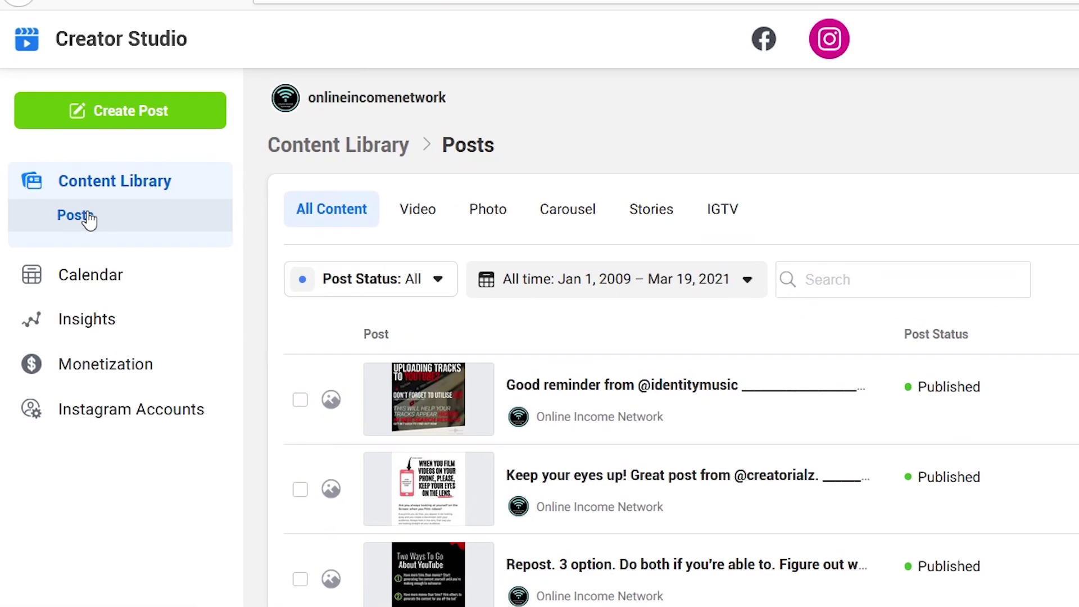
- Start an Instagram Feed post and upload 'Simple video tip 1' from the Look at lens not yourself folder
click(118, 119)
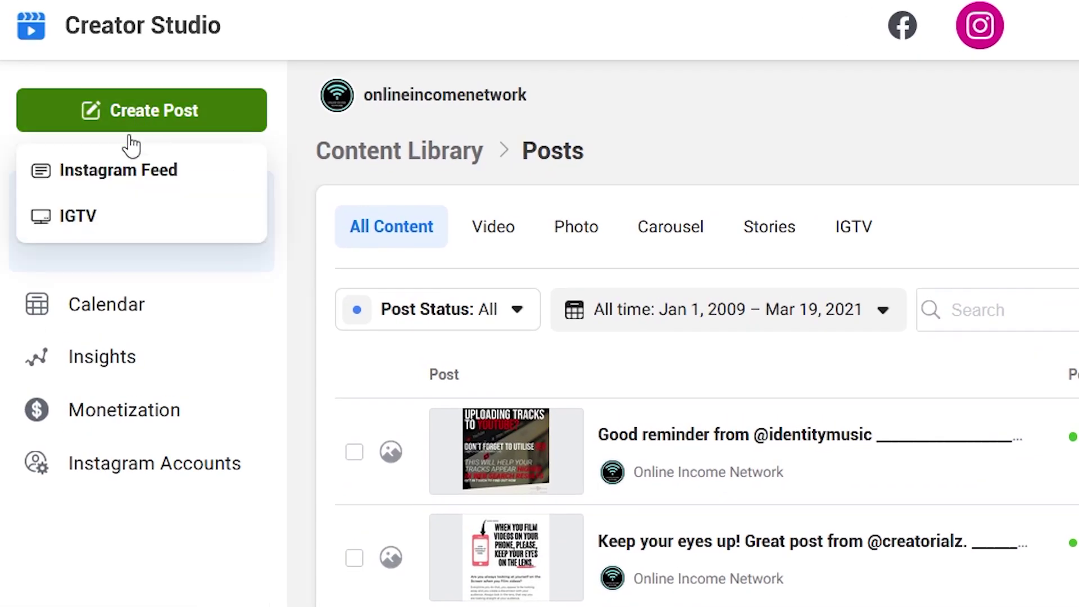
click(131, 177)
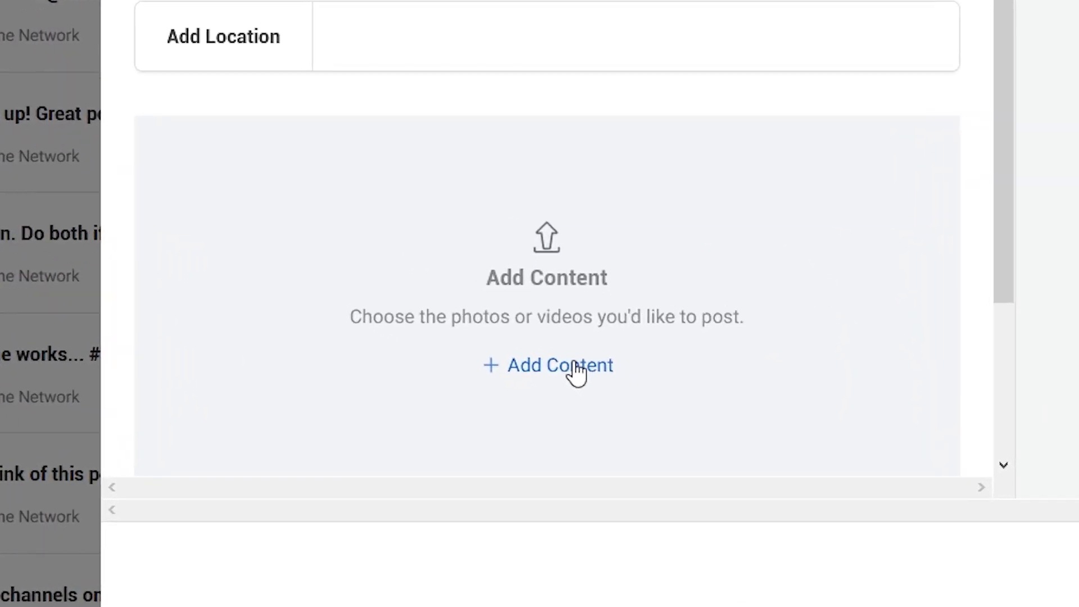
click(656, 462)
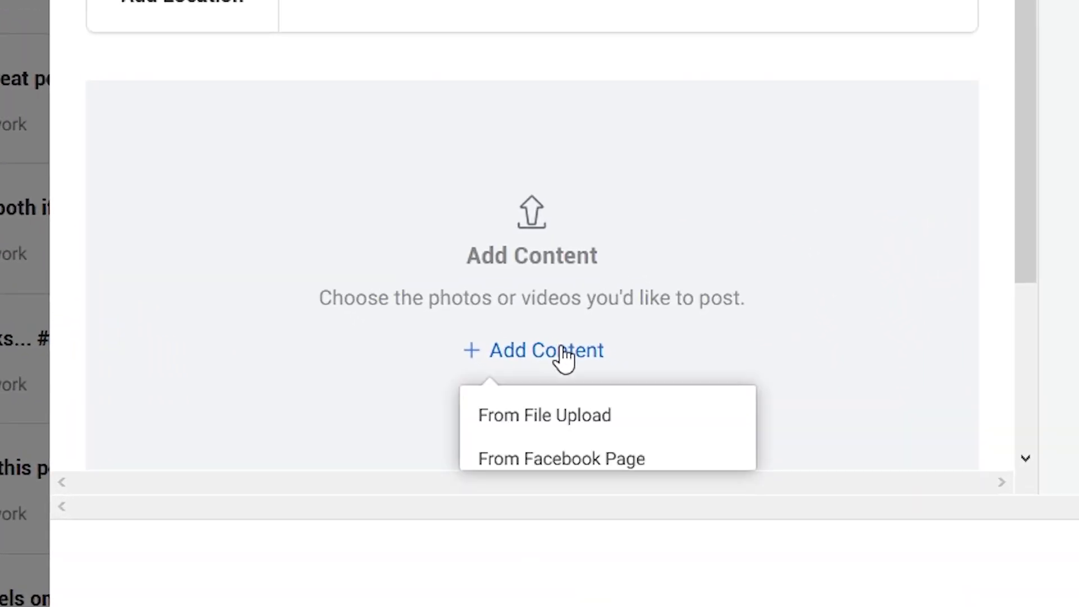
click(567, 418)
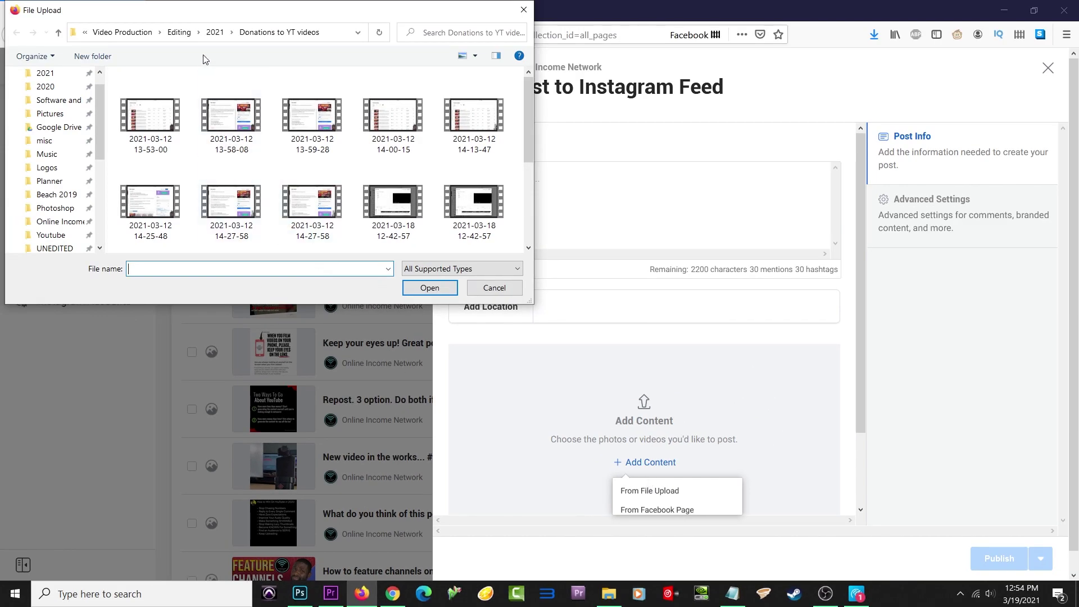
click(215, 32)
double_click(208, 218)
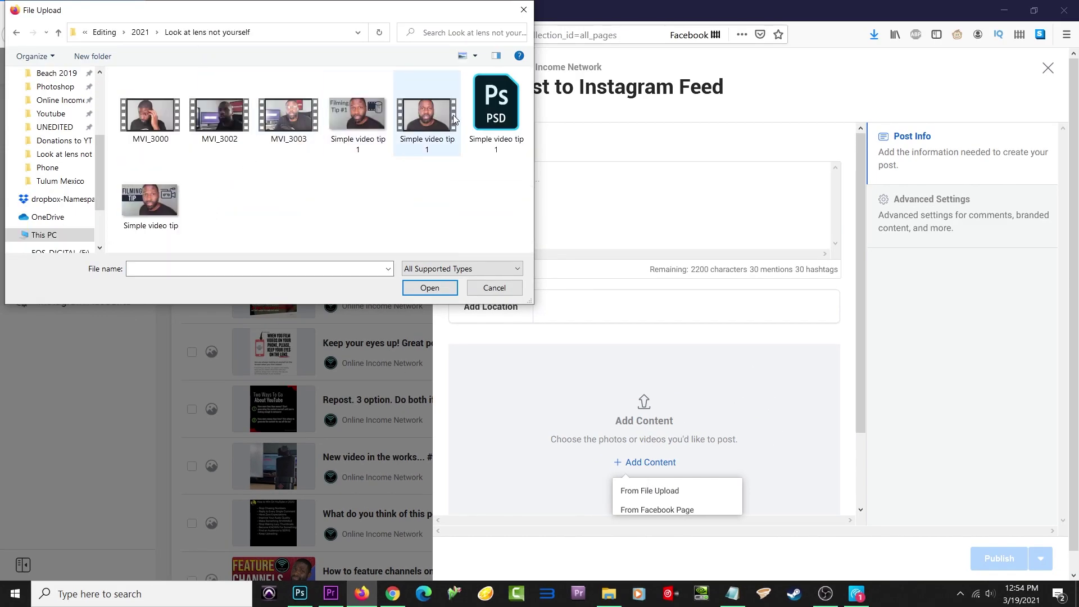
double_click(432, 119)
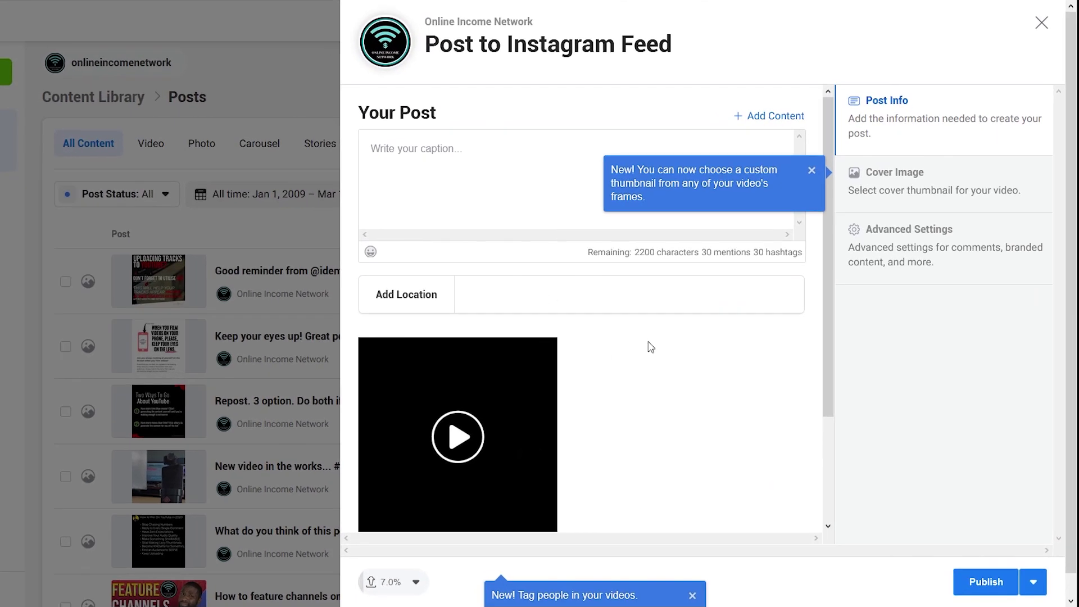
- Play and then pause the uploaded video preview
scroll(703, 354, down, 2)
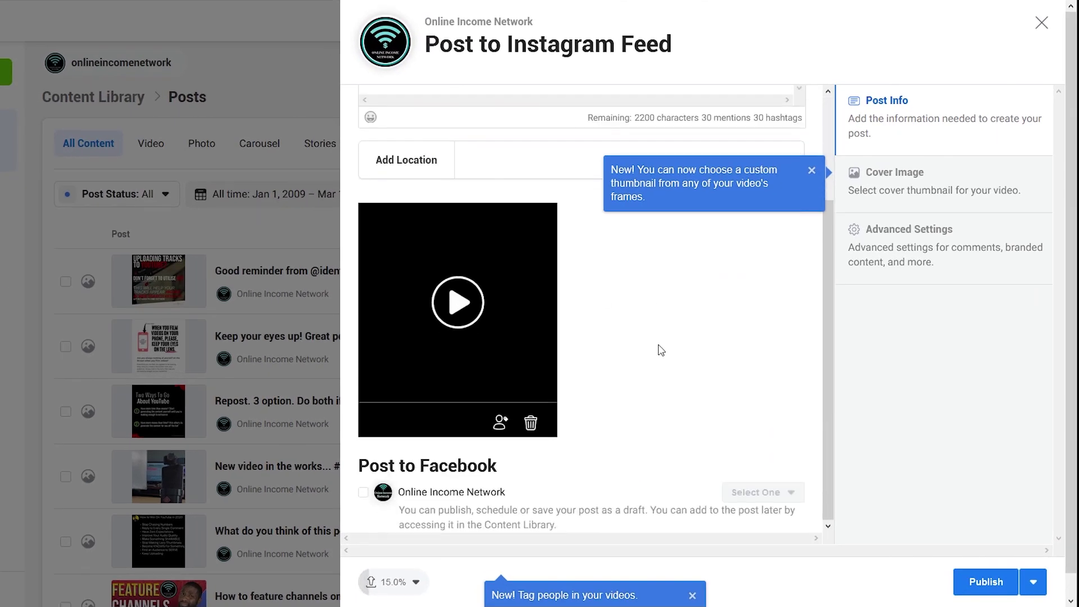
click(468, 302)
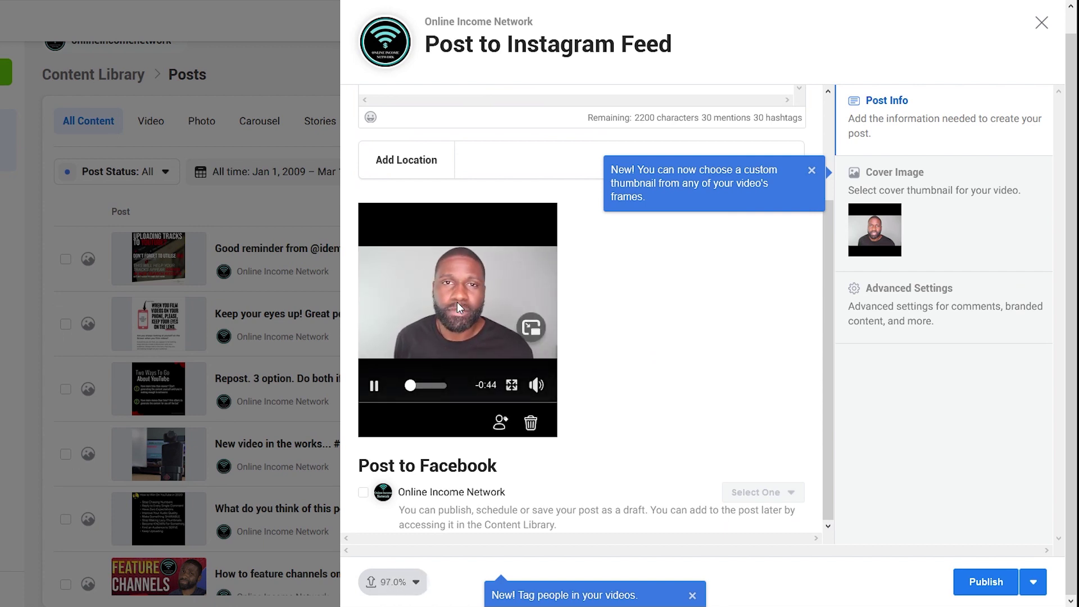
click(457, 302)
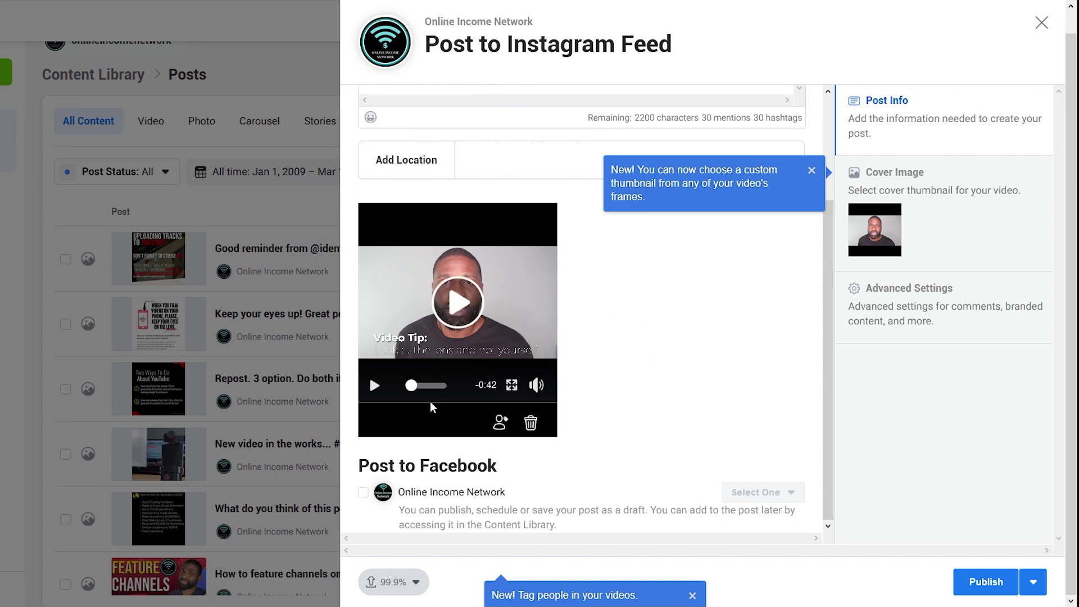
- Change the publish option from Schedule to Save as Draft
click(1033, 581)
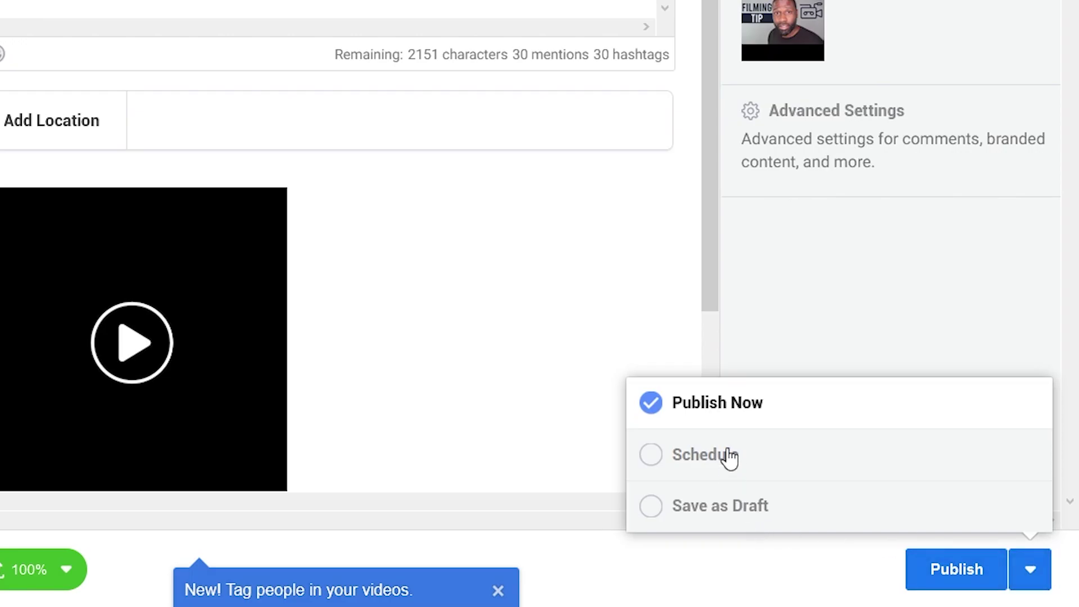
click(696, 458)
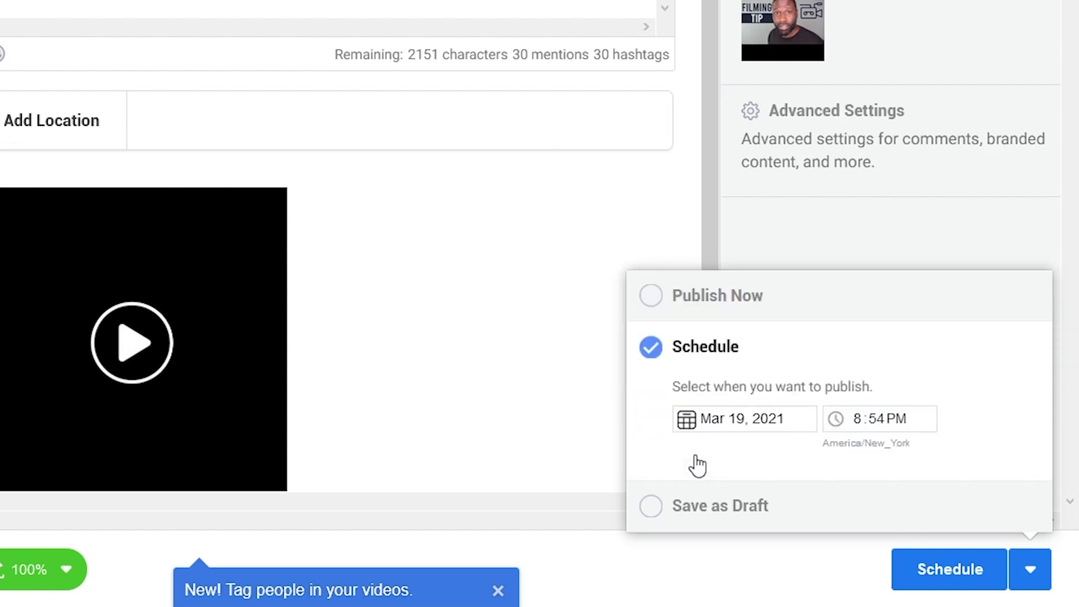
click(697, 522)
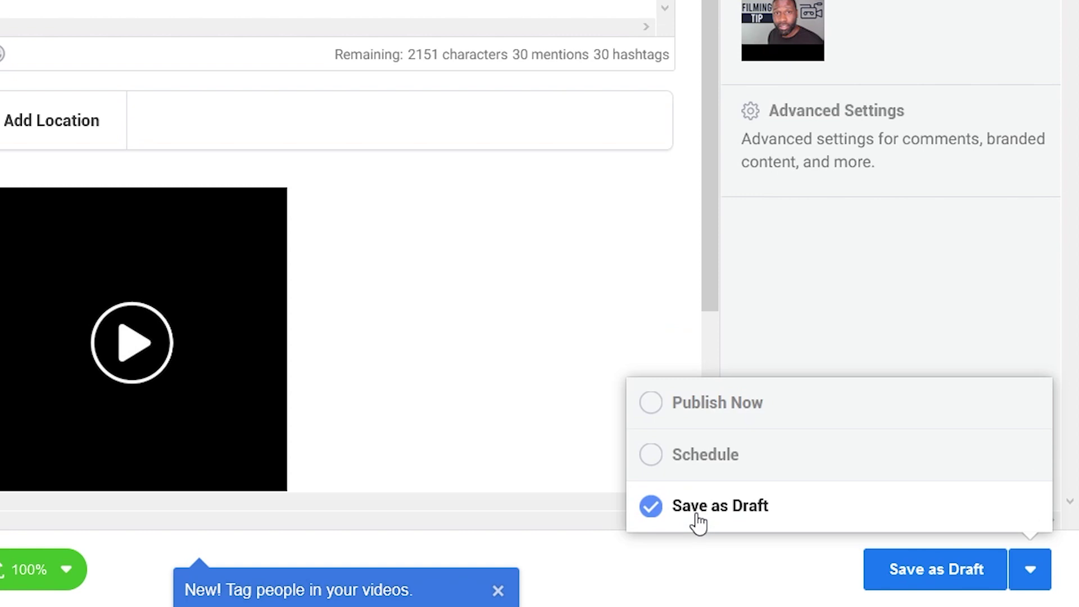
- Publish the post now, then pick the trip Alternate_costume file for a new post
click(717, 403)
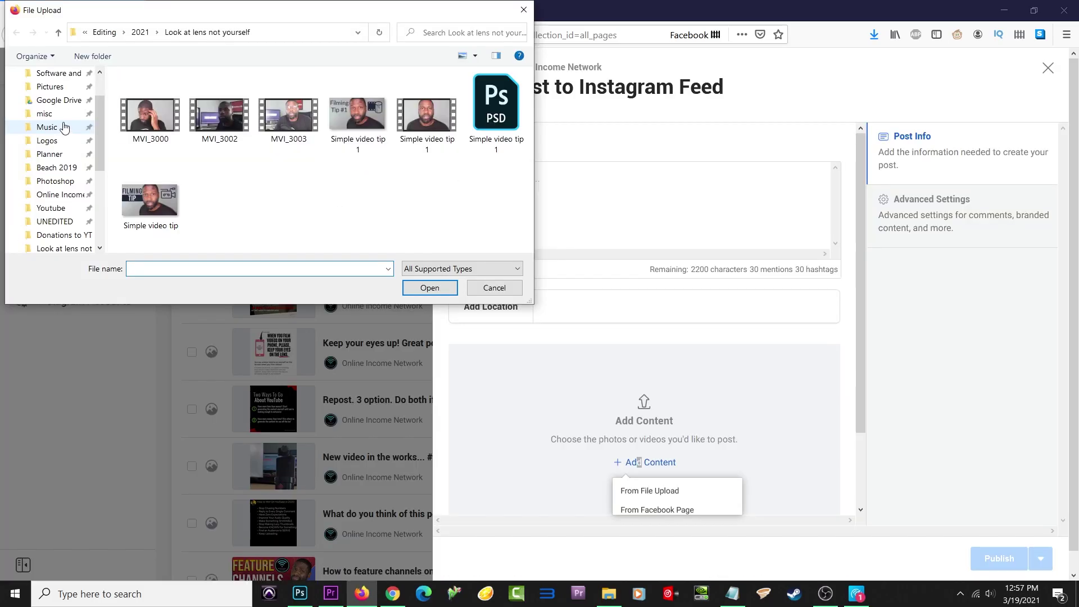
click(56, 113)
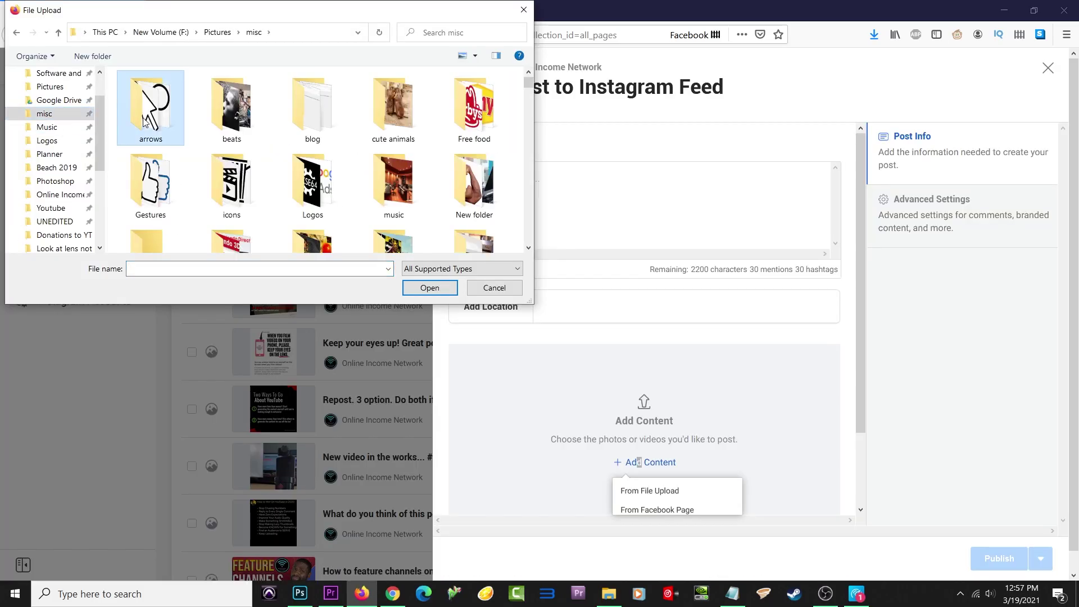
text(thanks)
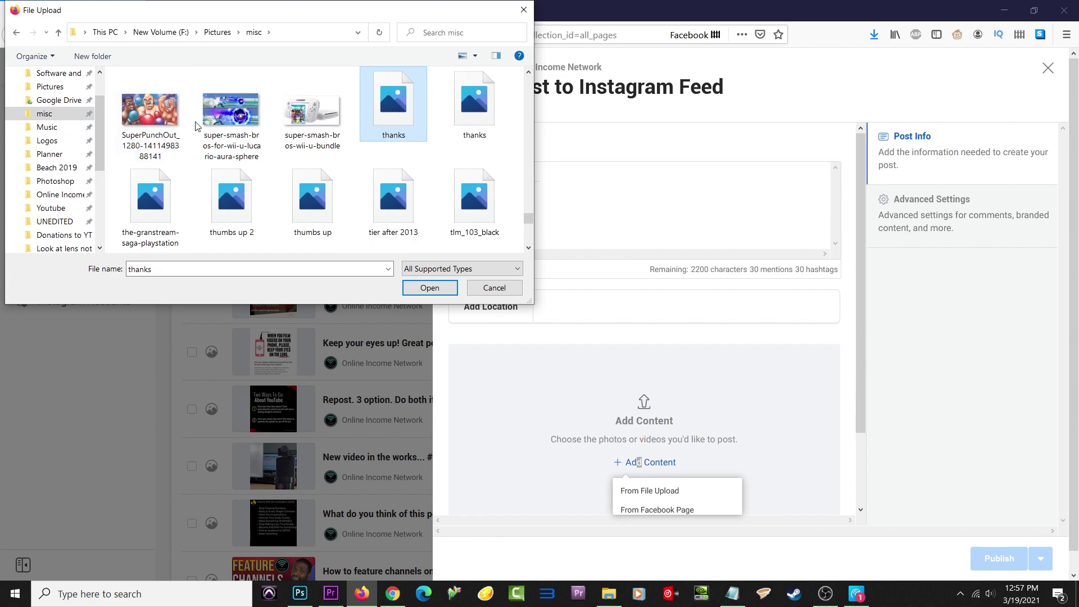
scroll(323, 159, down, 1)
scroll(323, 159, down, 1)
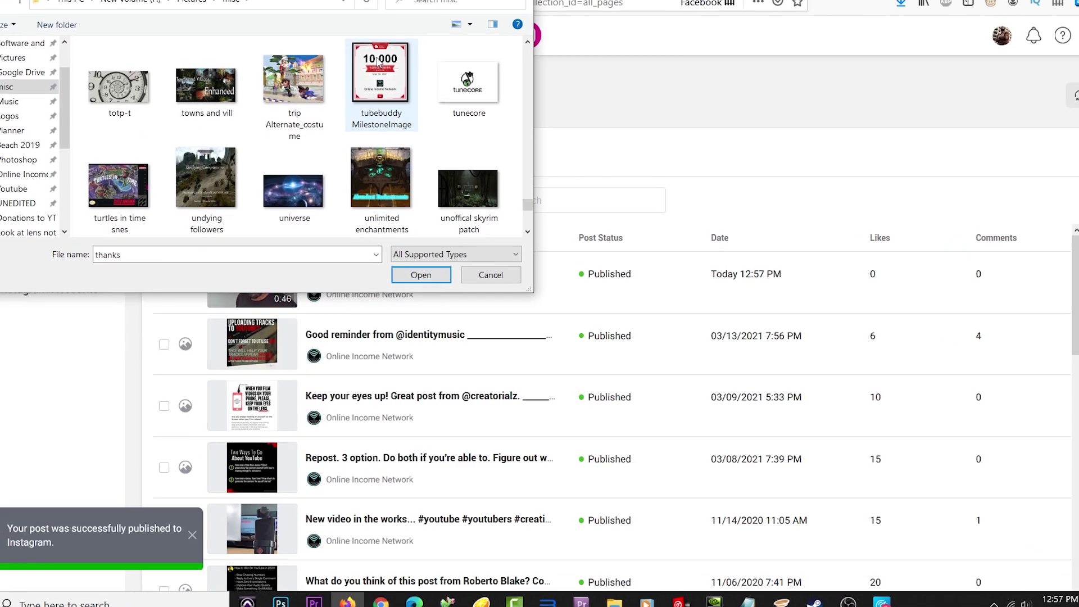
double_click(323, 159)
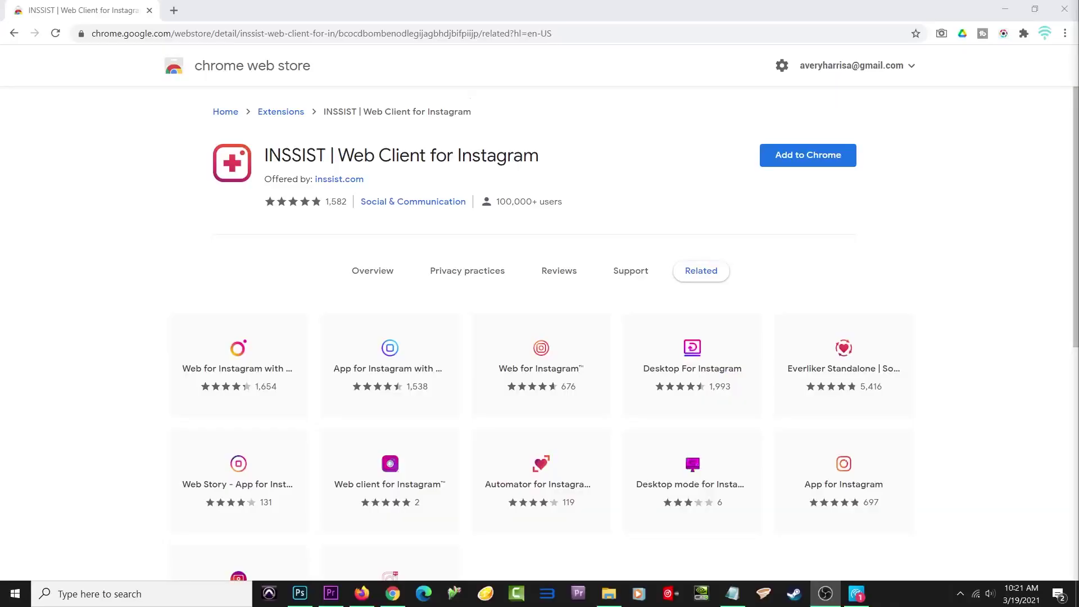
- Add the INSSIST extension to Chrome and confirm the installation
click(809, 160)
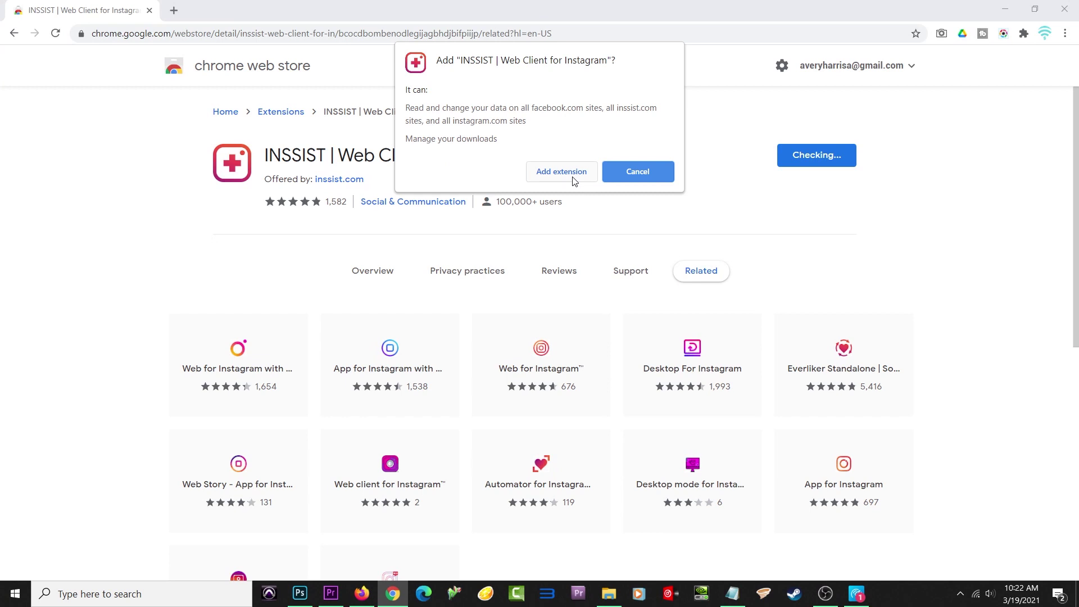
click(574, 175)
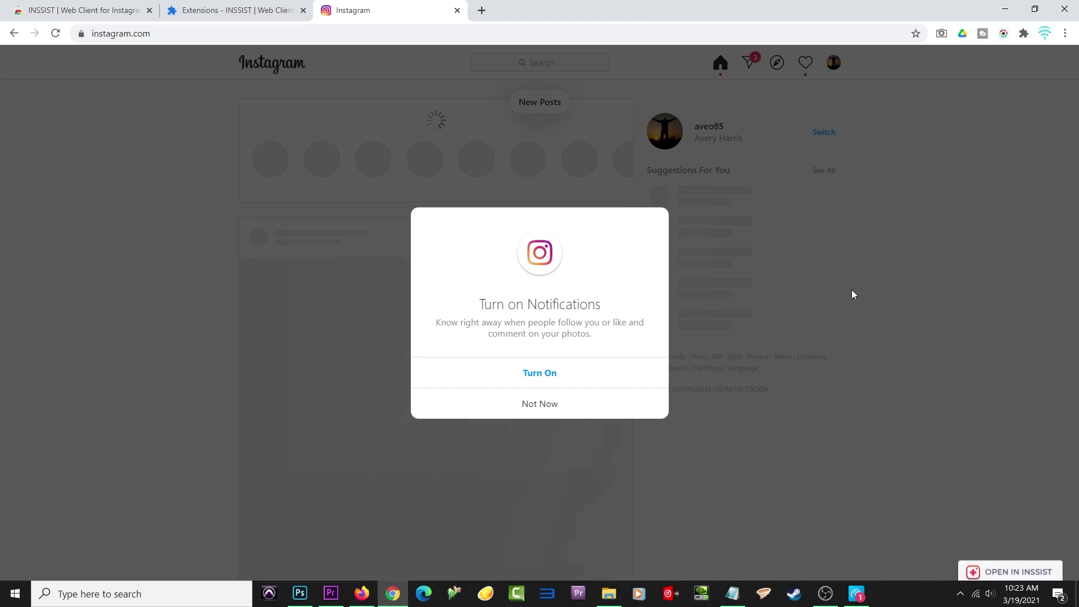
- Decline Instagram notifications and open the feed in INSSIST
click(675, 335)
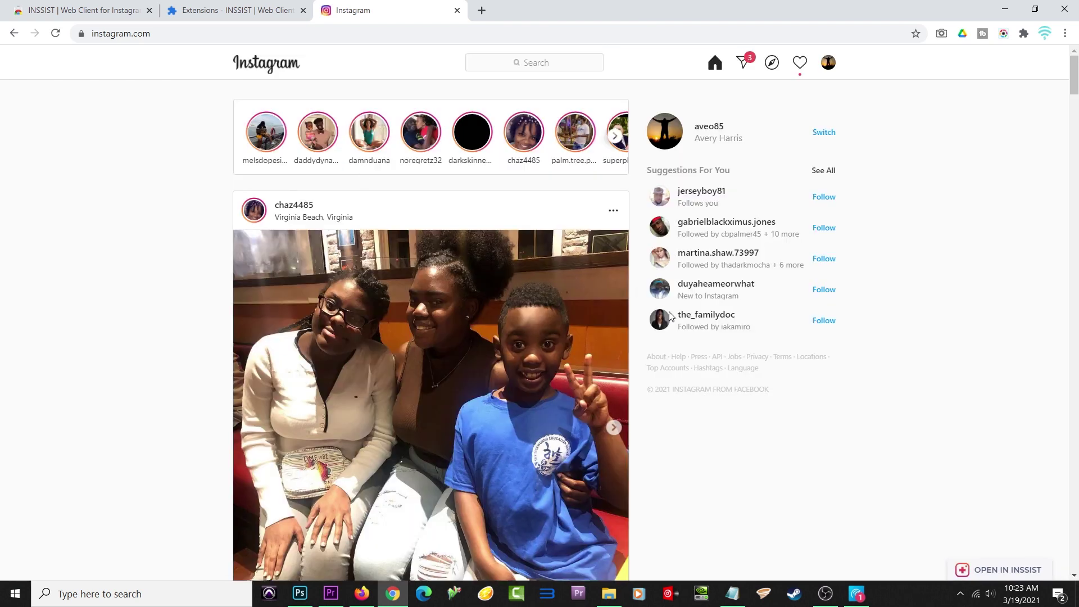
scroll(770, 391, down, 7)
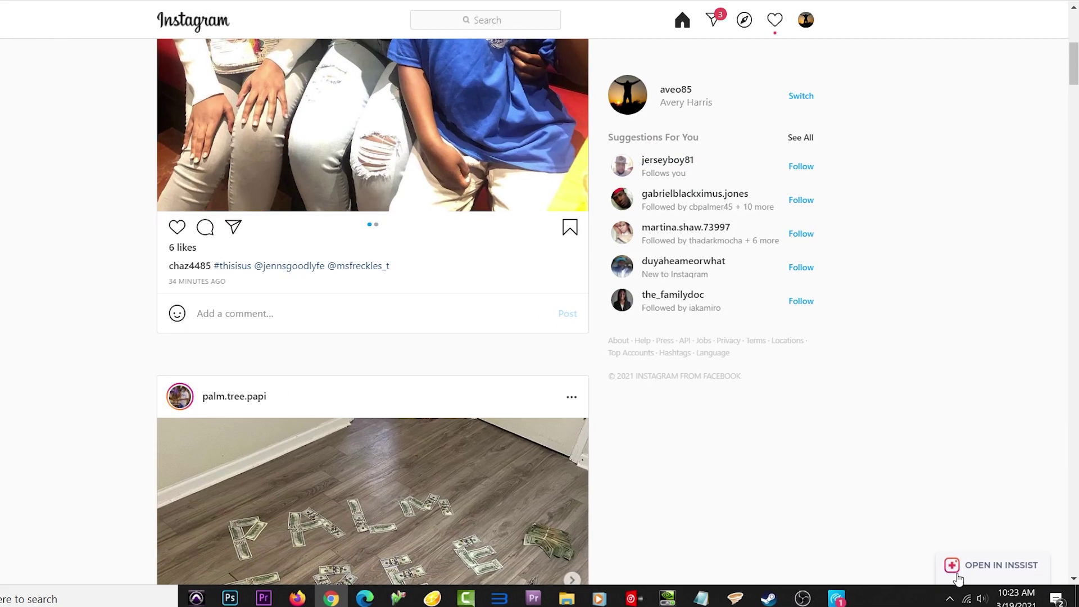
mouse_move(970, 553)
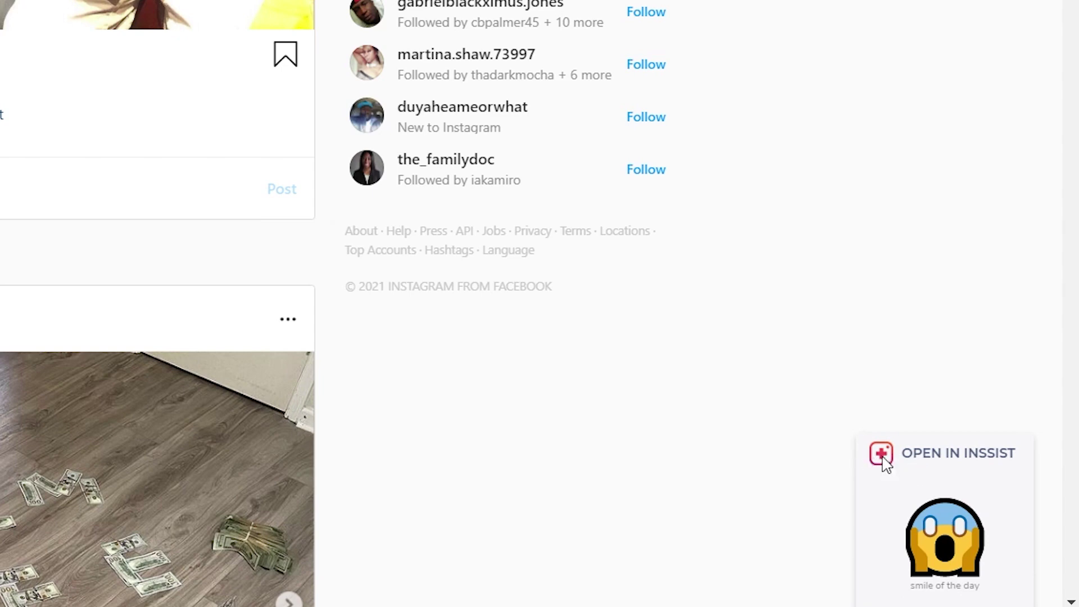
click(893, 458)
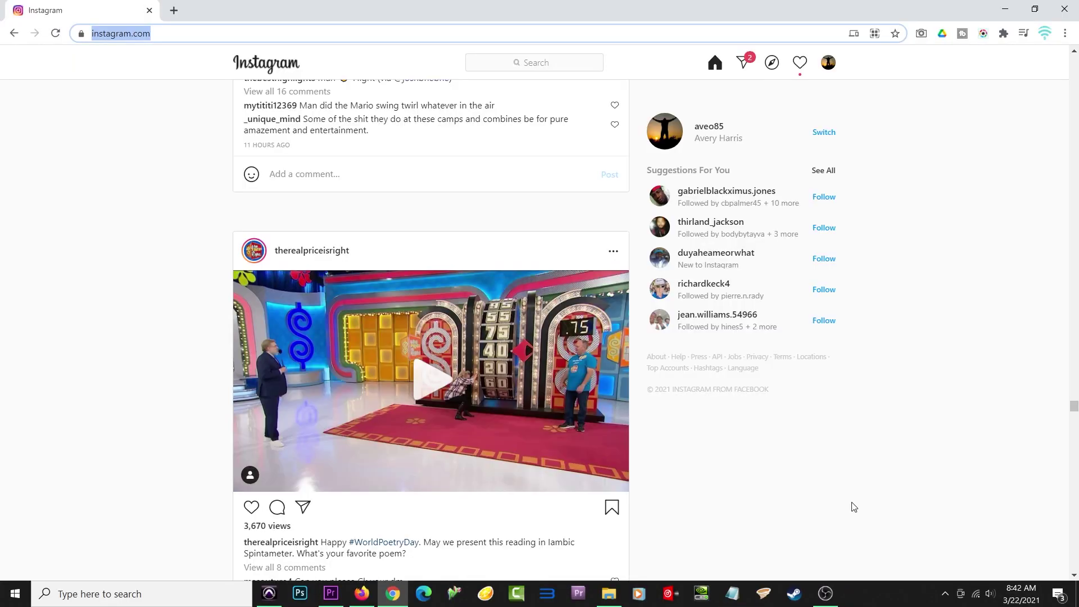
- Load app.inssist.com from the address bar
text(app.)
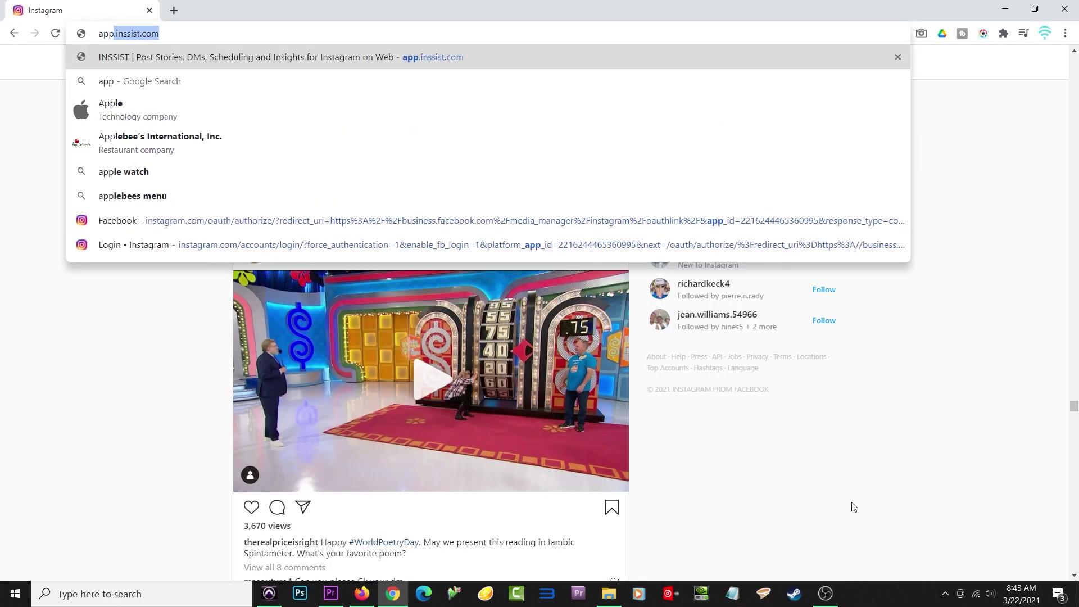
key(Right)
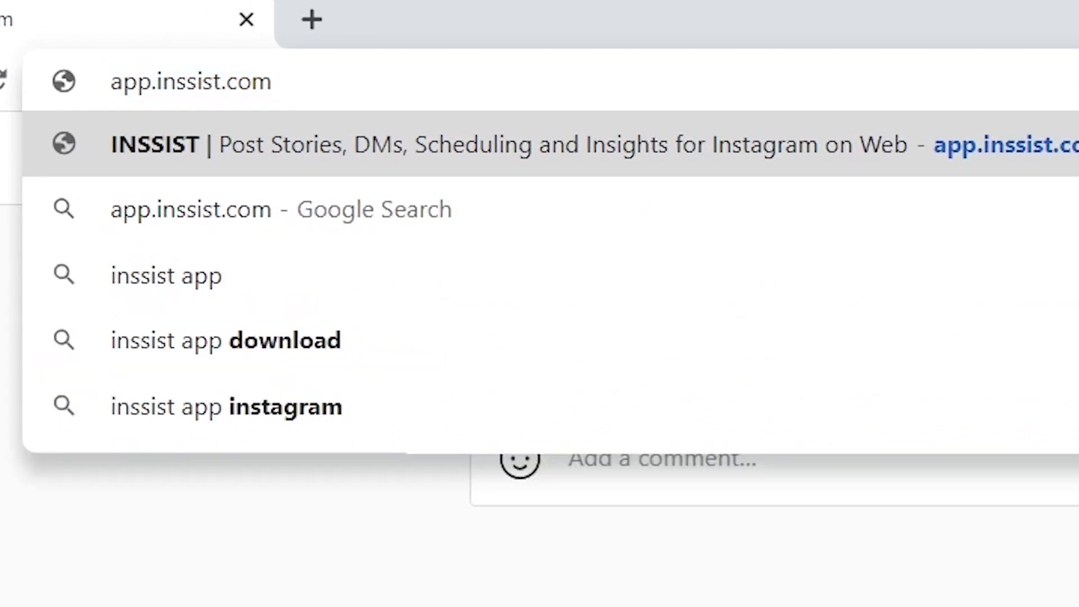
key(Return)
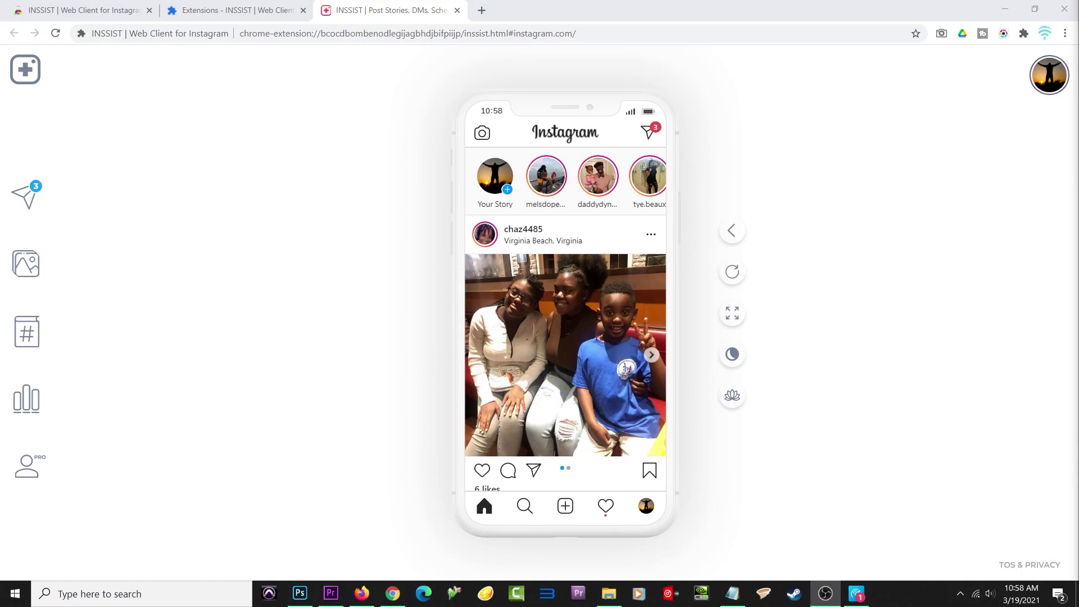
- Start a new INSSIST photo/video post with the 1 GH016129 clip and play its preview
click(566, 509)
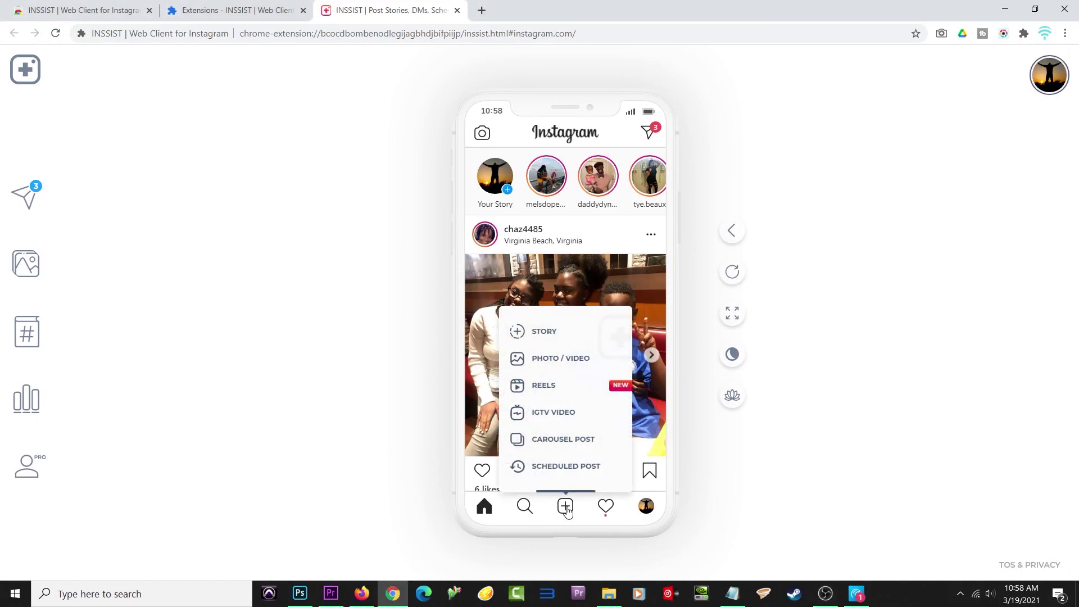
click(559, 359)
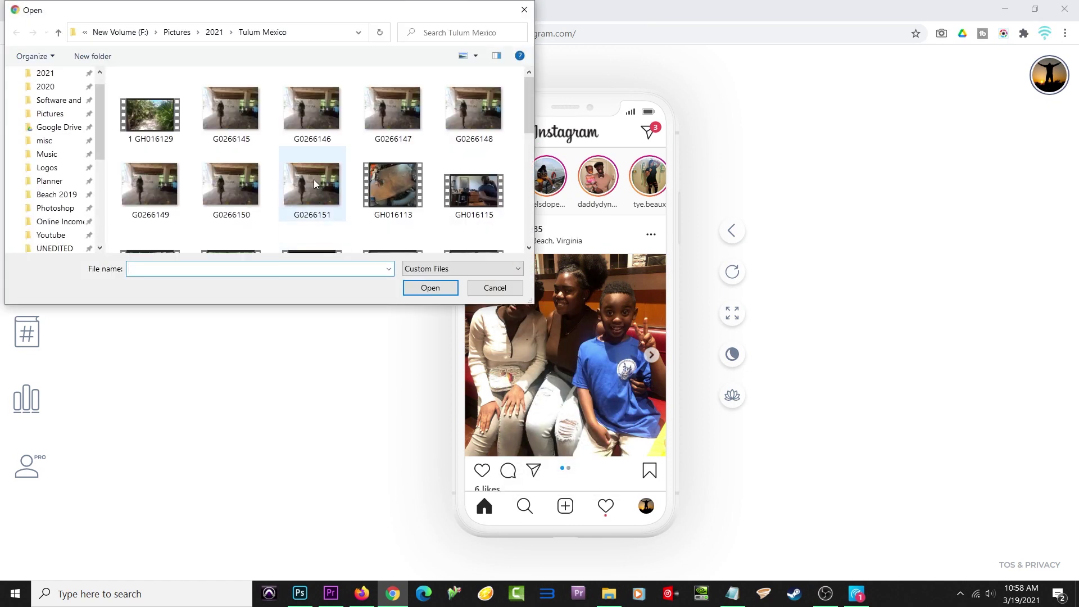
double_click(156, 123)
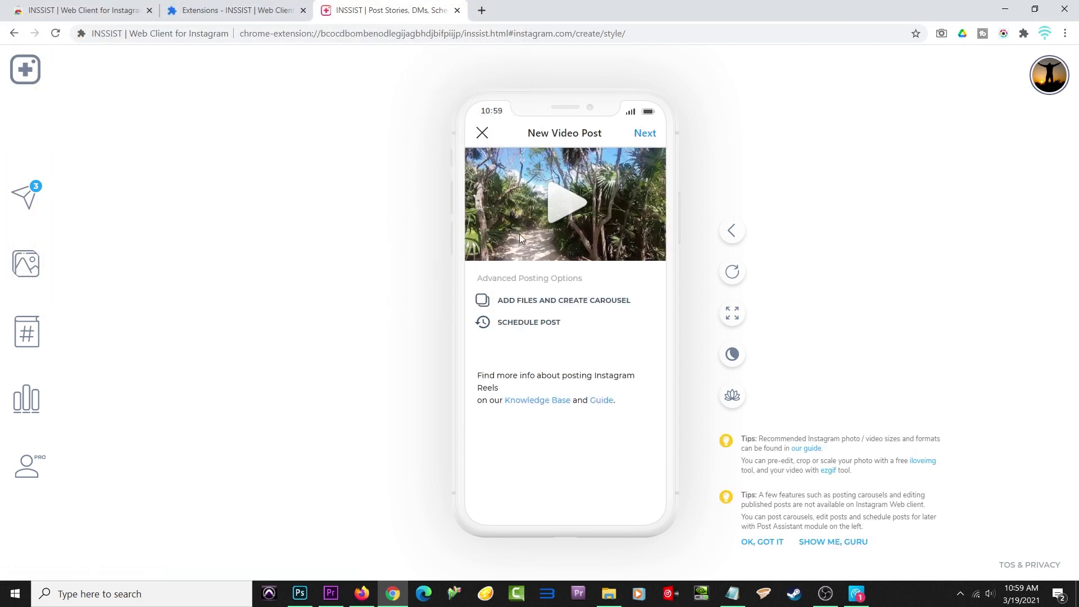
click(560, 196)
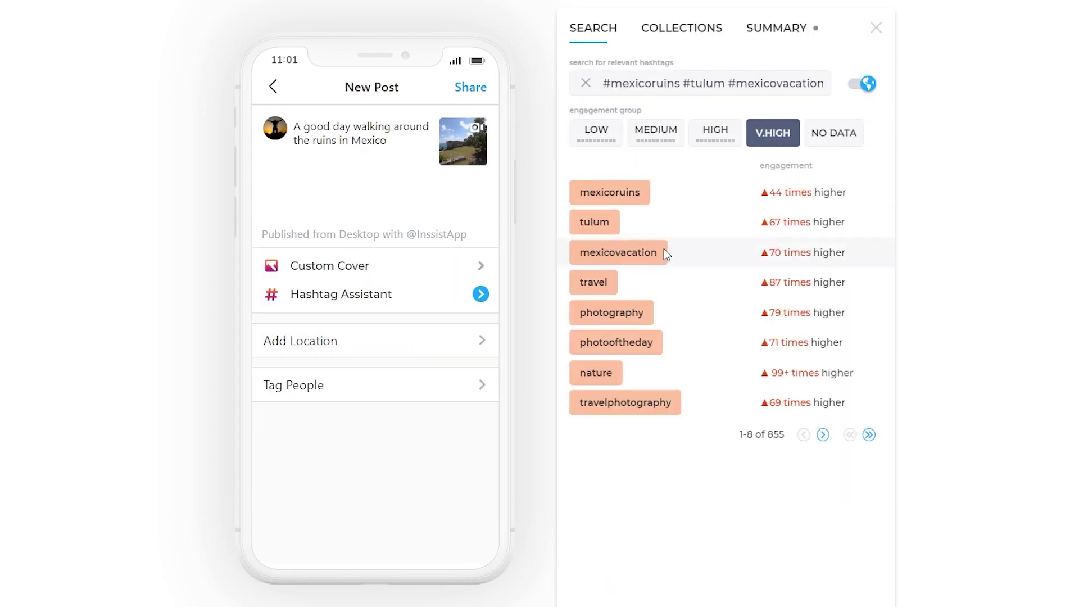
- Add the #mexicoruins hashtag to the caption from the Hashtag Assistant
mouse_move(626, 194)
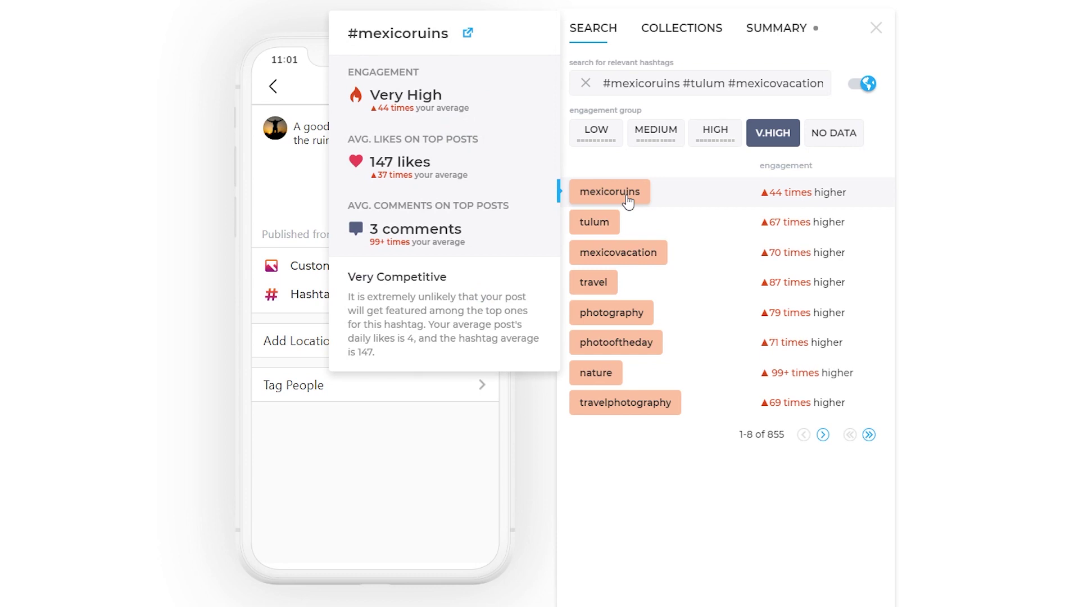
click(626, 197)
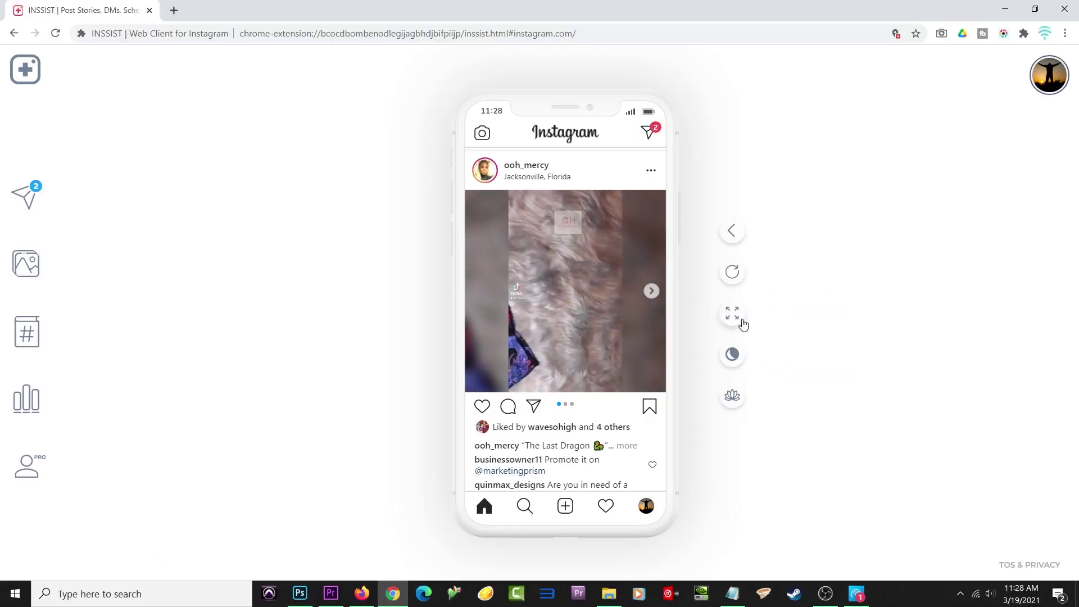
click(732, 315)
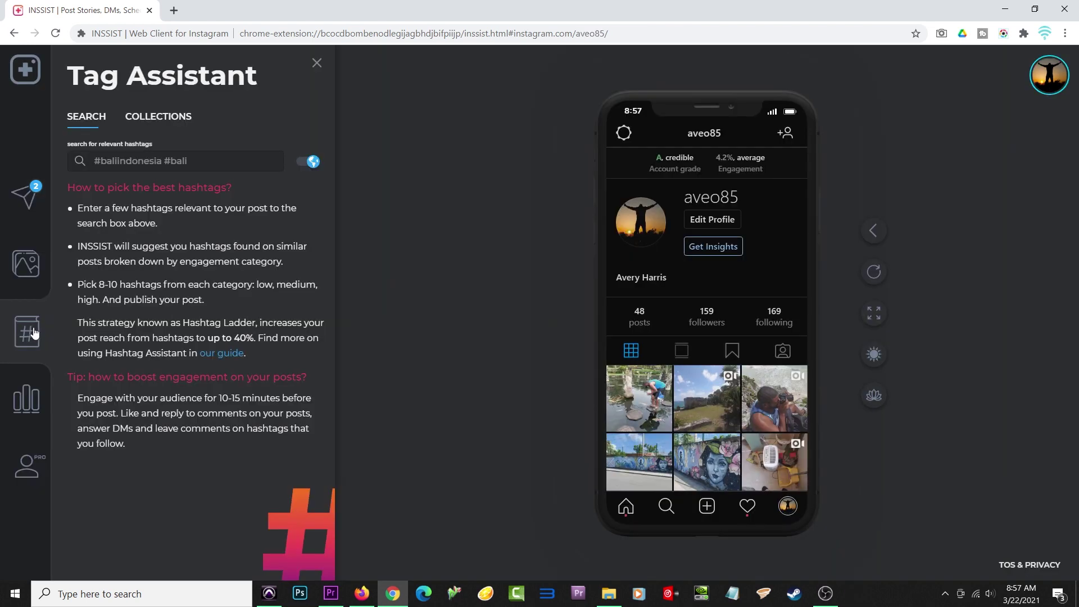
- Check the Analytics panel, then view the PRO monthly, lifetime and infinite plans
click(27, 388)
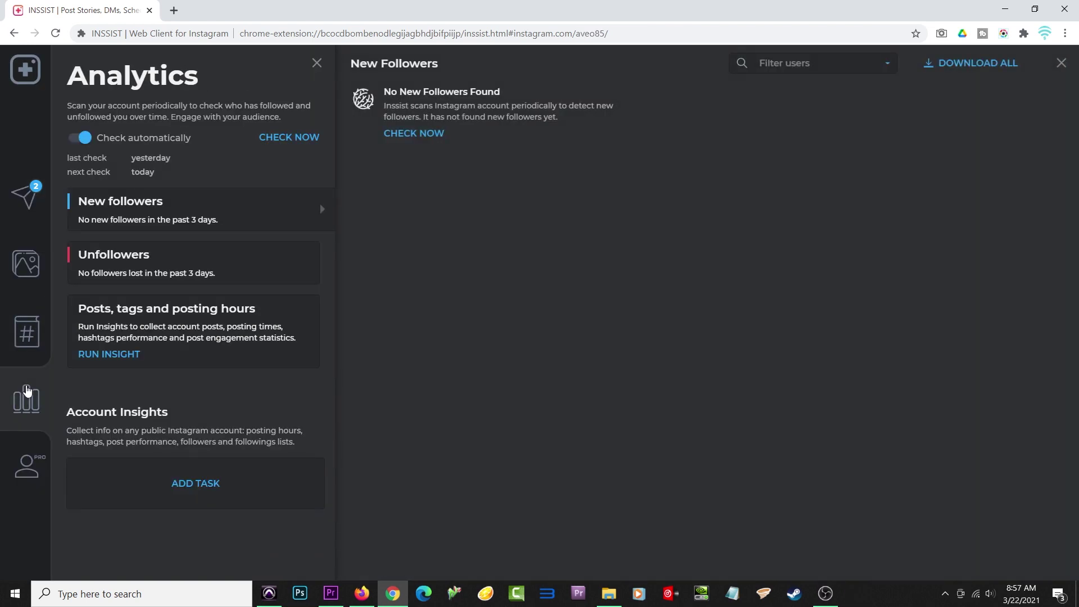
click(33, 458)
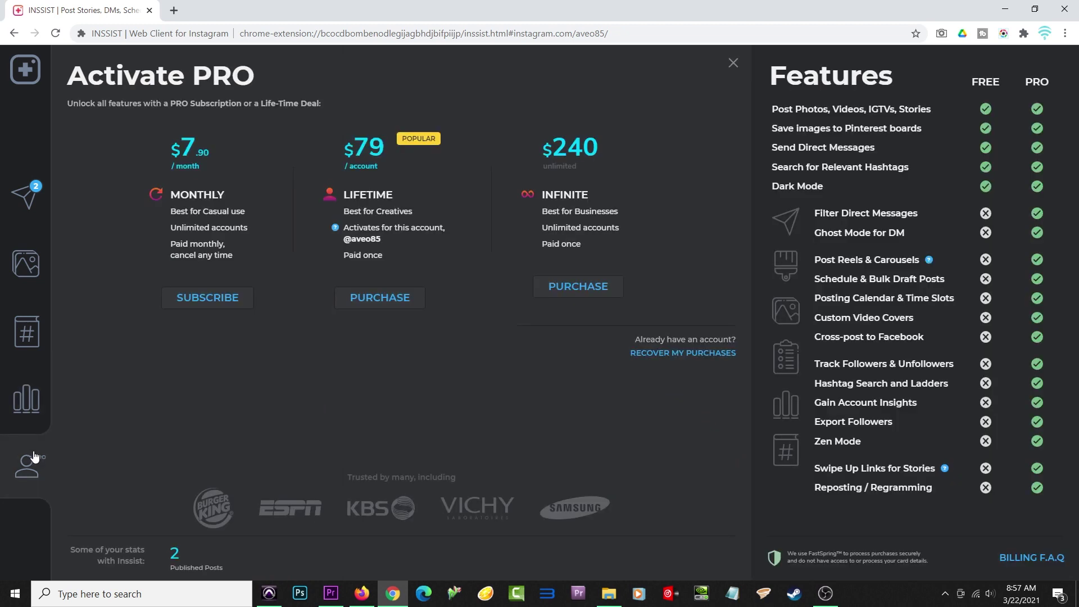